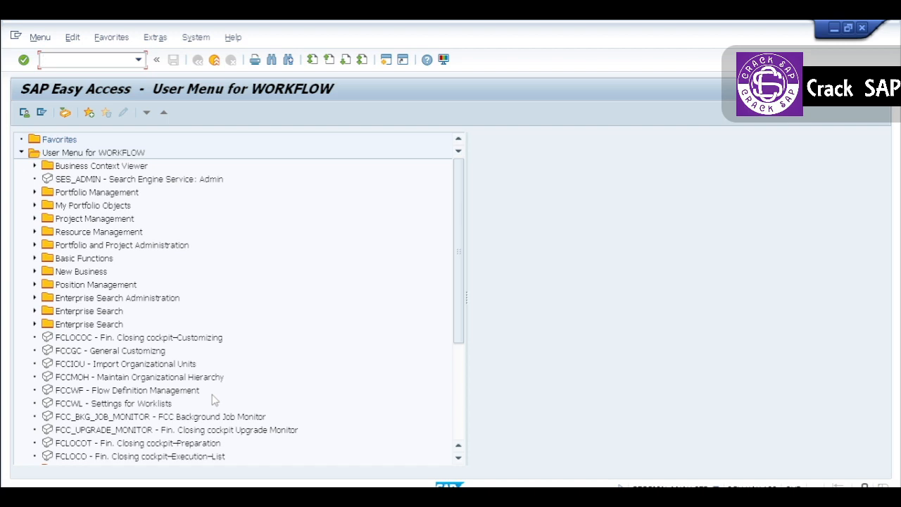
# - Start transaction VA01 and create a sales document of order type OR for sales area 1810/10/00
pyautogui.write('va01')
pyautogui.press('Return')
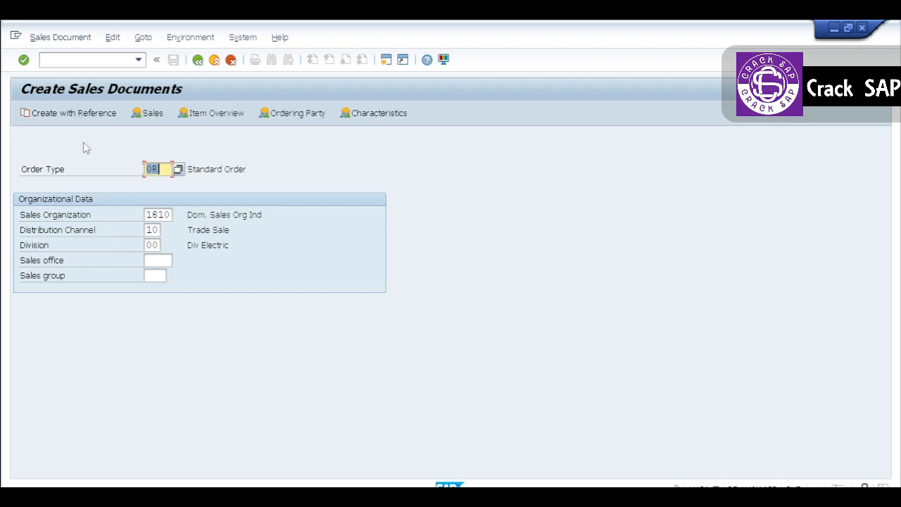
pyautogui.press('Return')
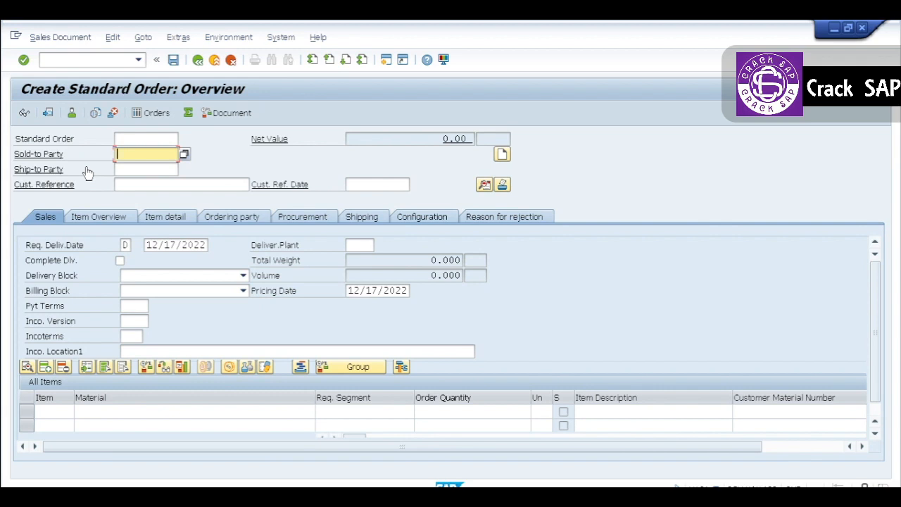
# - Enter the customer number as the sold-to party and "123456 test" as the customer reference
pyautogui.press('Down')
pyautogui.press('Return')
pyautogui.press('Tab')
pyautogui.press('Tab')
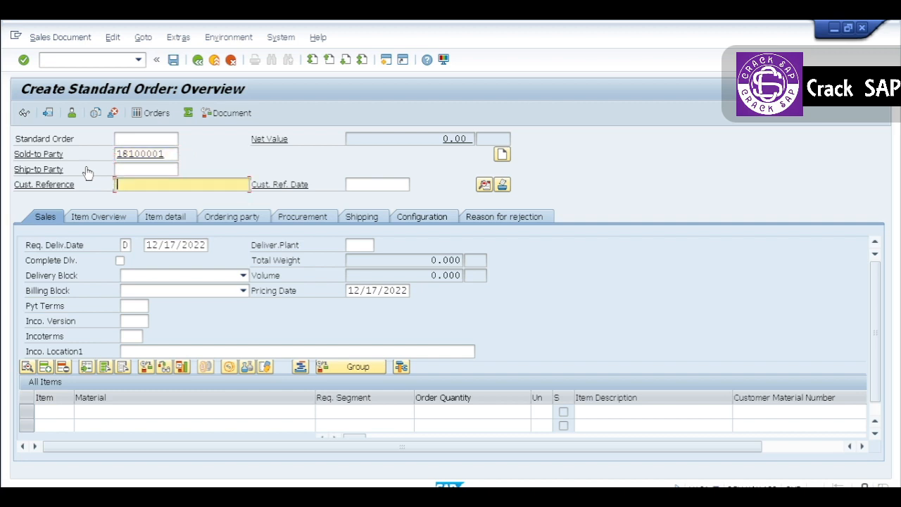
pyautogui.write('123456 test')
pyautogui.press('Tab')
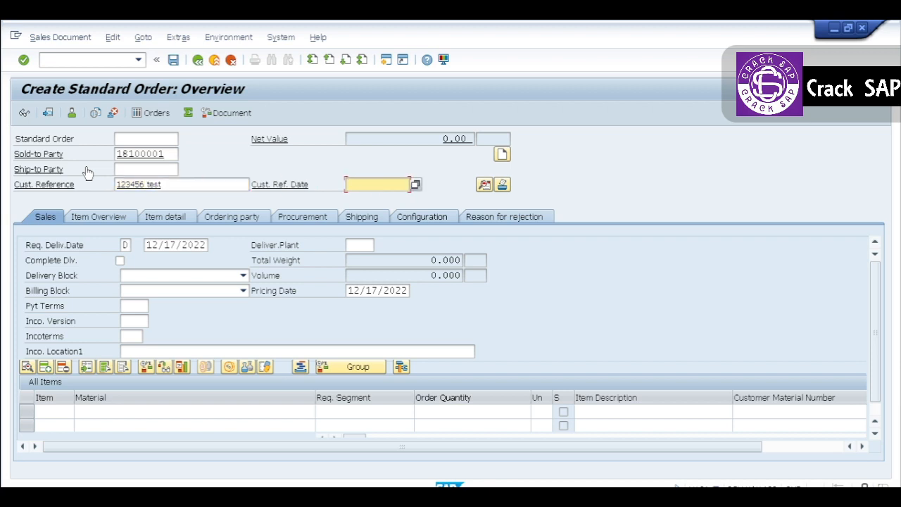
# - Set the customer reference date to 12/01/2022 and confirm the order header data
pyautogui.write('0112')
pyautogui.press('BackSpace')
pyautogui.press('BackSpace')
pyautogui.press('BackSpace')
pyautogui.press('BackSpace')
pyautogui.write('12')
pyautogui.write('012022')
pyautogui.press('Return')
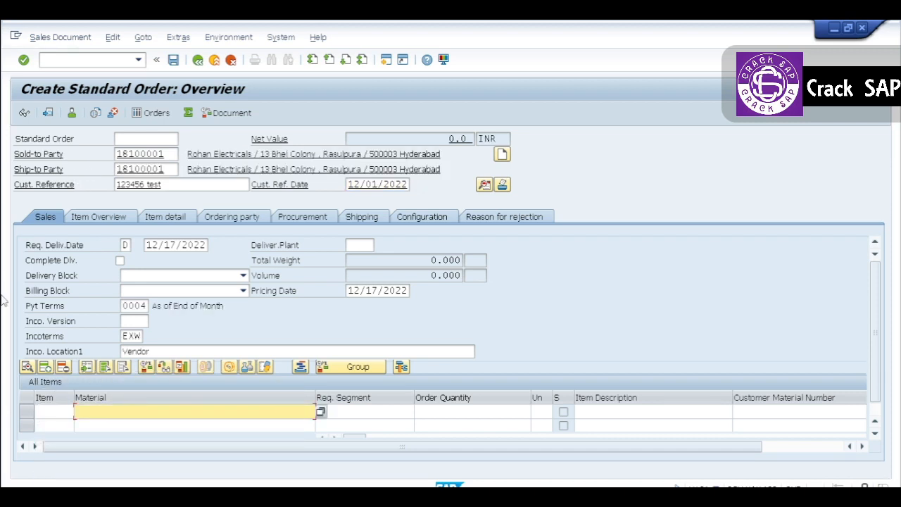
# - Add material TG12 with an order quantity of 10 on the first item line
pyautogui.write('t')
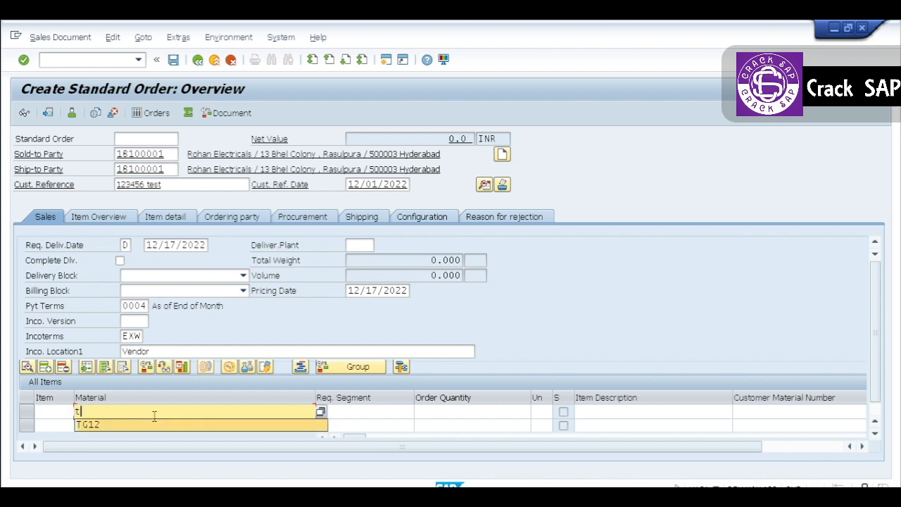
pyautogui.press('Down')
pyautogui.press('Return')
pyautogui.press('Tab')
pyautogui.press('Tab')
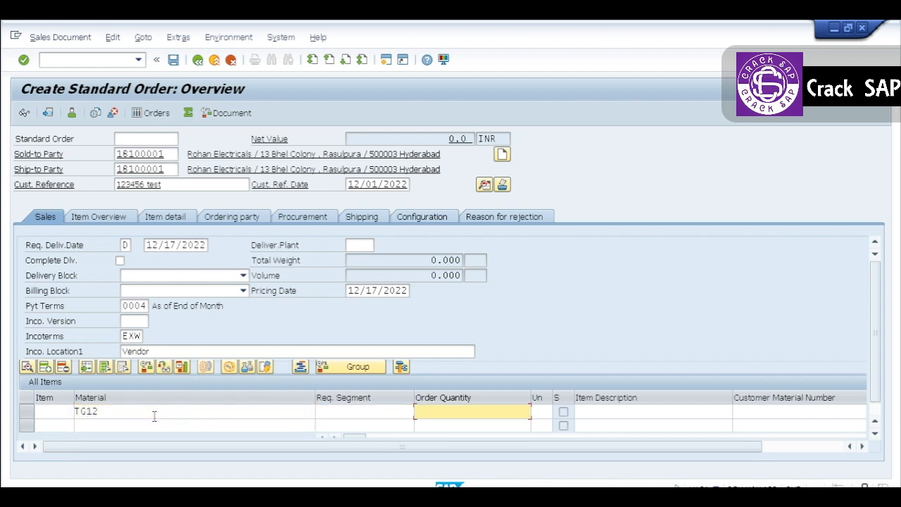
pyautogui.write('10')
# - Set the plant of the TG12 item to 1810
pyautogui.press('Tab')
pyautogui.press('Tab')
pyautogui.press('Tab')
pyautogui.press('Tab')
pyautogui.press('Tab')
pyautogui.press('Tab')
pyautogui.press('Tab')
pyautogui.press('Tab')
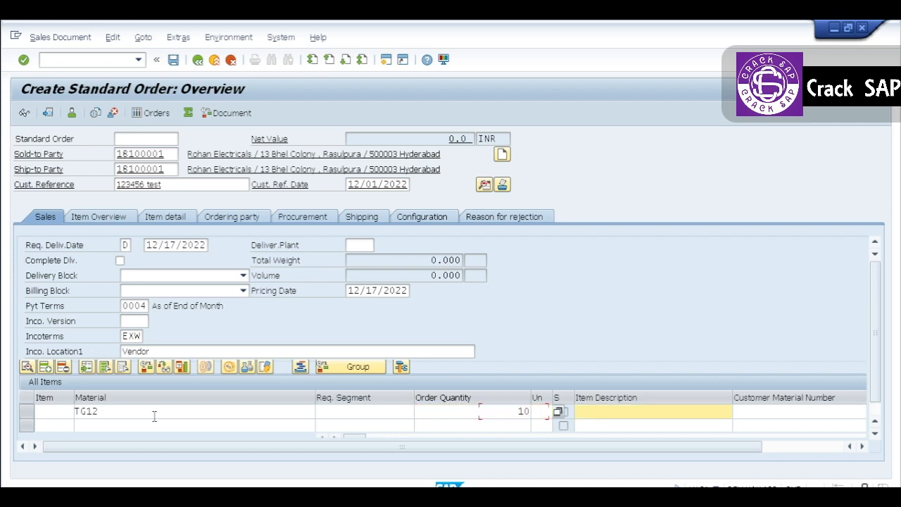
pyautogui.press('Tab')
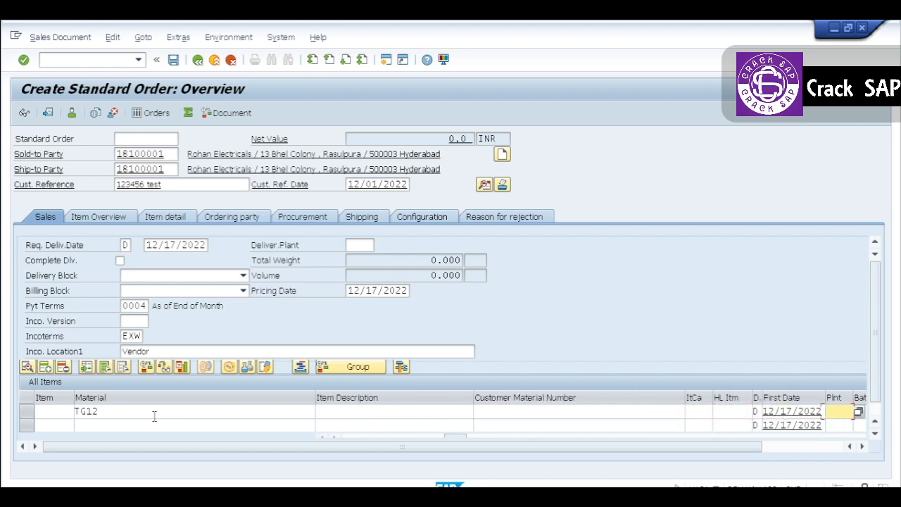
pyautogui.write('18')
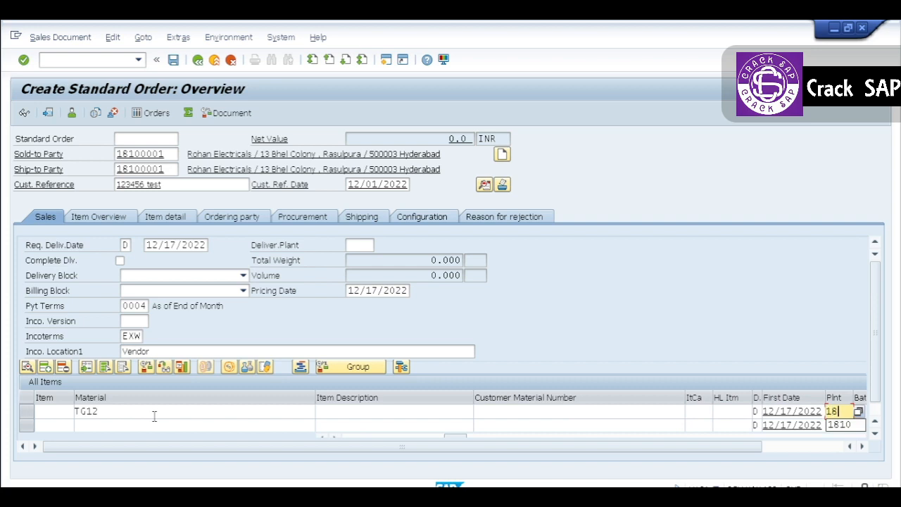
pyautogui.write('10')
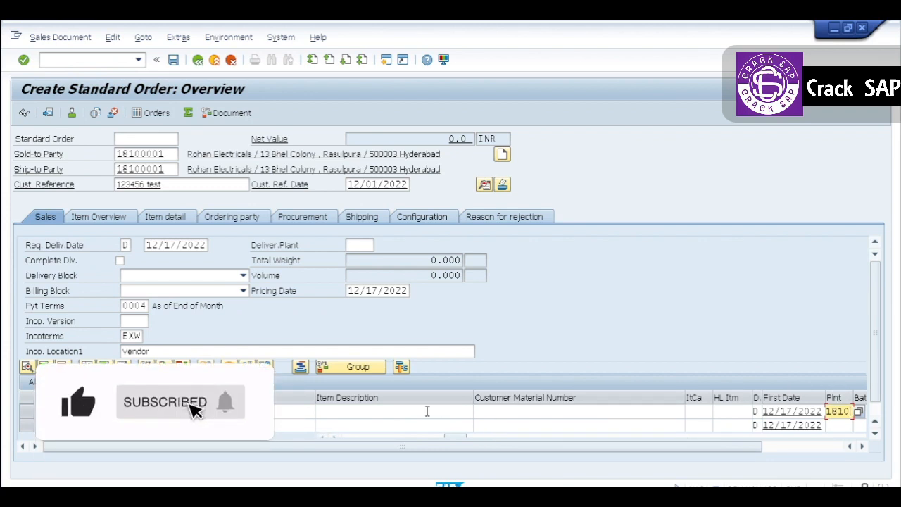
# - Submit the item, acknowledge the credit check messages, and set its PPR0 amount to 100 INR
pyautogui.press('Return')
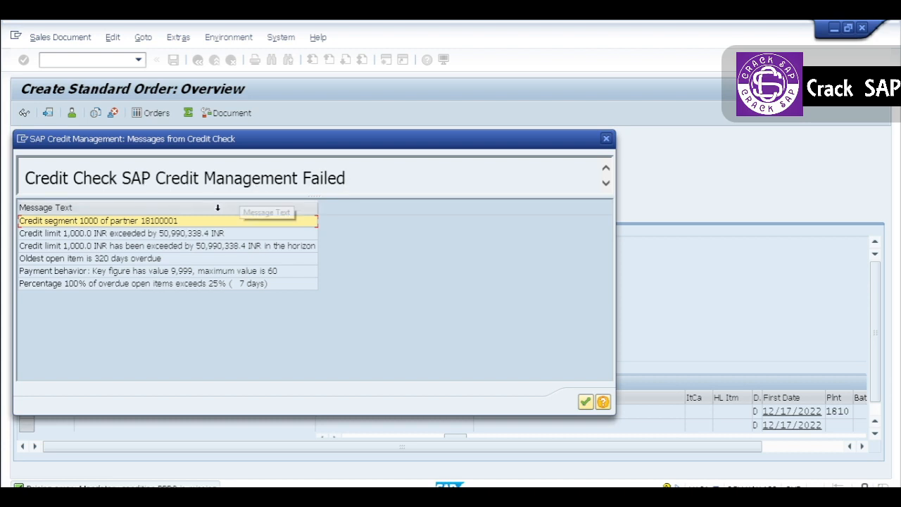
pyautogui.click(175, 275)
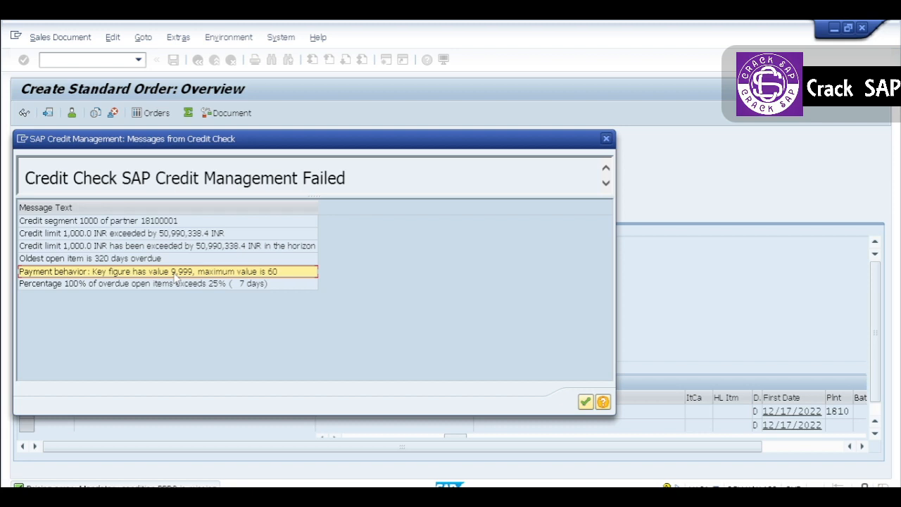
pyautogui.click(586, 402)
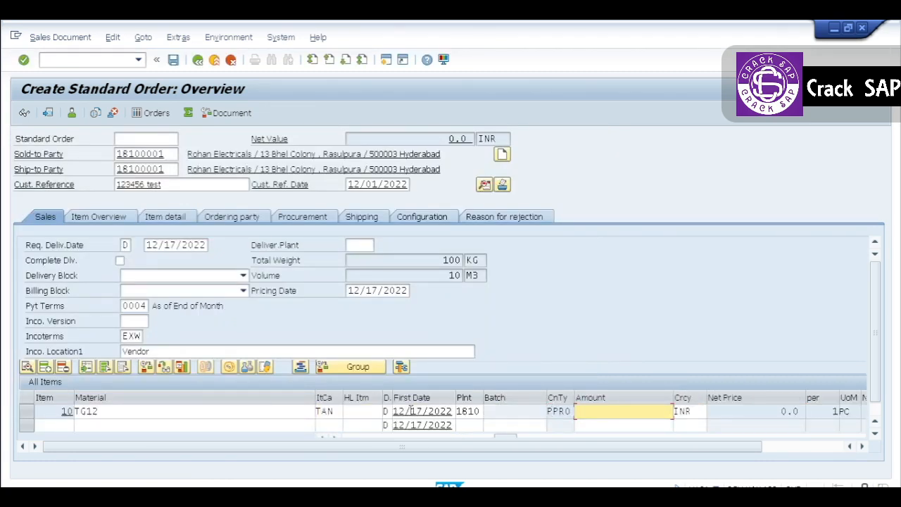
pyautogui.write('100')
pyautogui.press('Return')
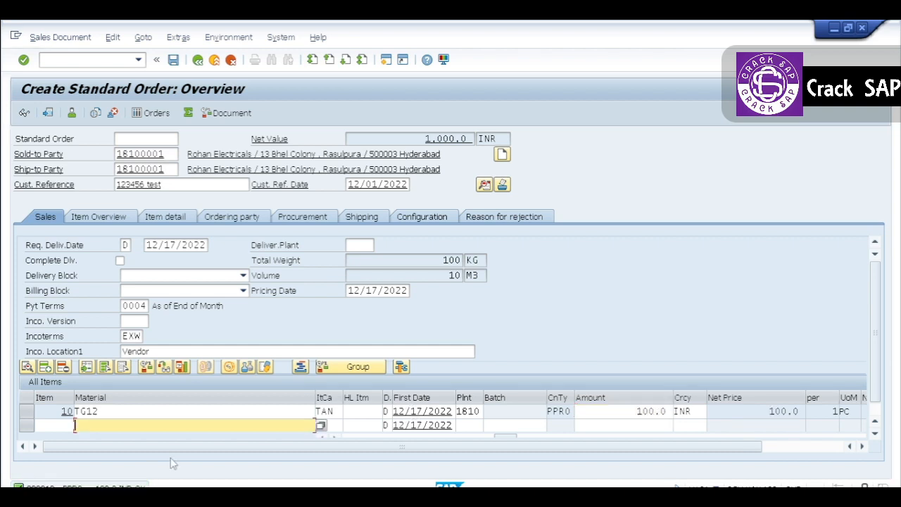
# - Review the pricing conditions of item 10 and return to the order overview
pyautogui.click(27, 412)
pyautogui.click(27, 367)
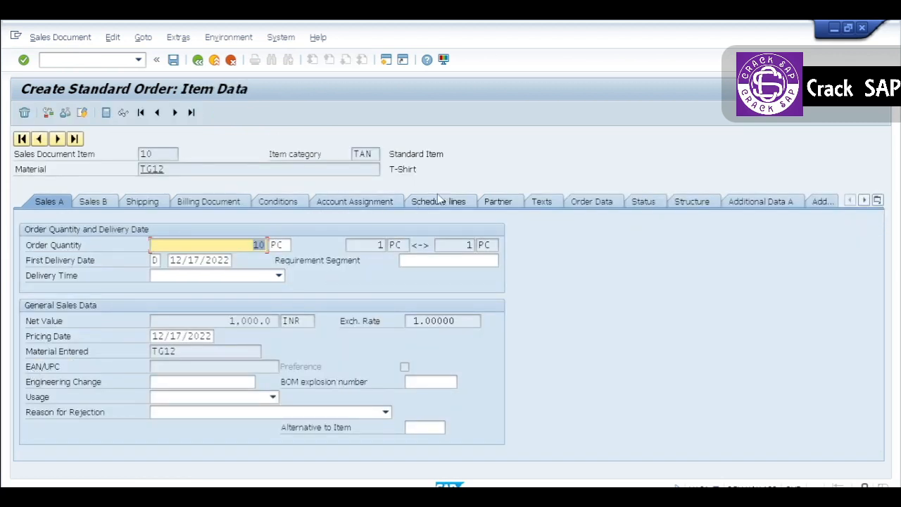
pyautogui.click(387, 202)
pyautogui.click(282, 203)
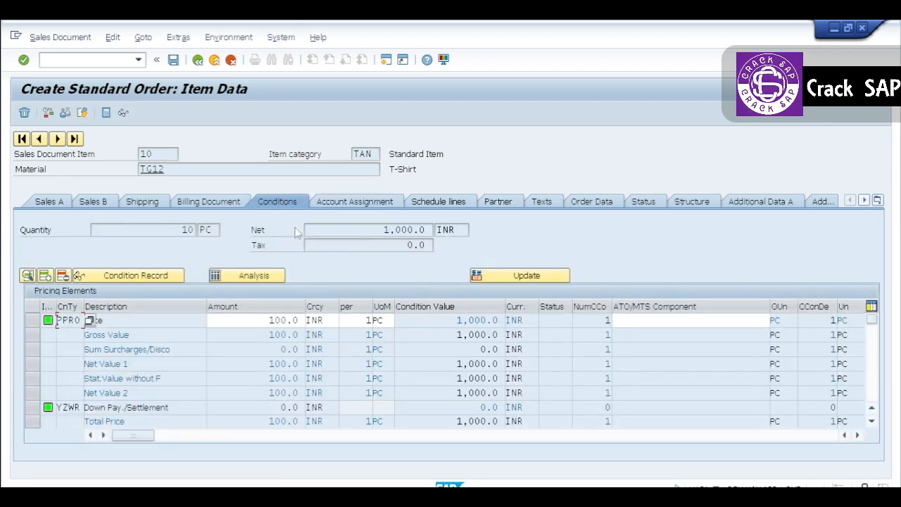
pyautogui.click(197, 59)
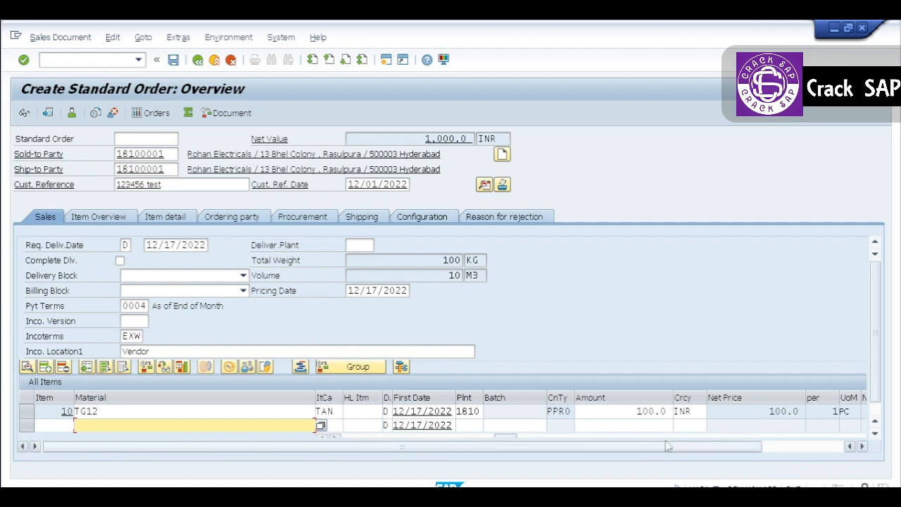
# - Open the order's incompletion log and fill in the missing sales office with 180
pyautogui.click(25, 411)
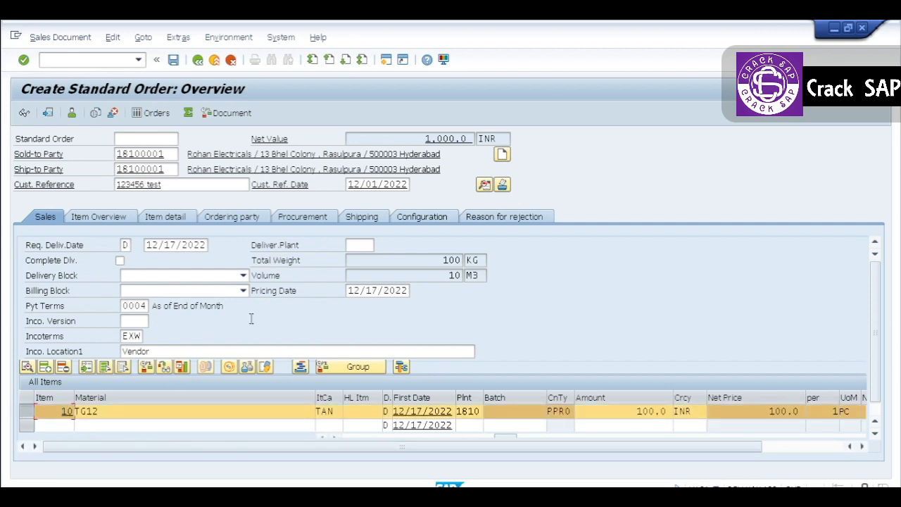
pyautogui.click(113, 38)
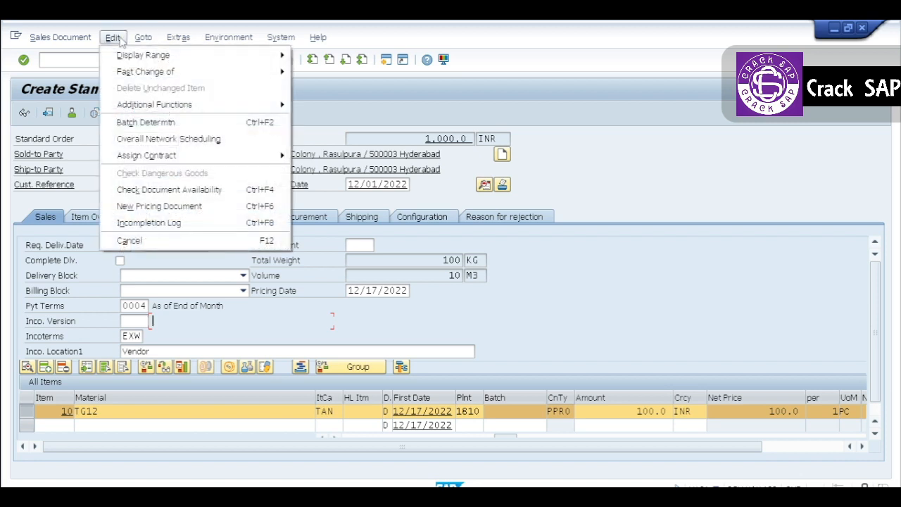
pyautogui.click(181, 222)
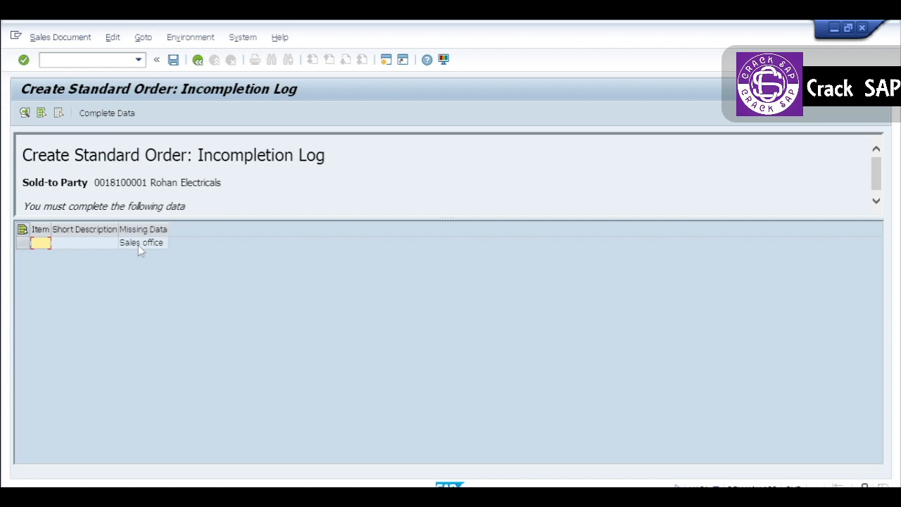
pyautogui.doubleClick(45, 245)
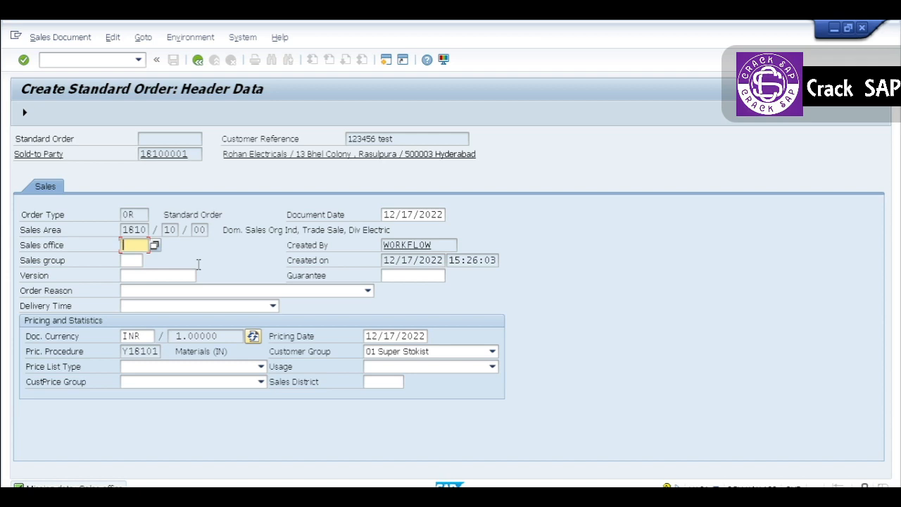
pyautogui.write('80')
pyautogui.press('Return')
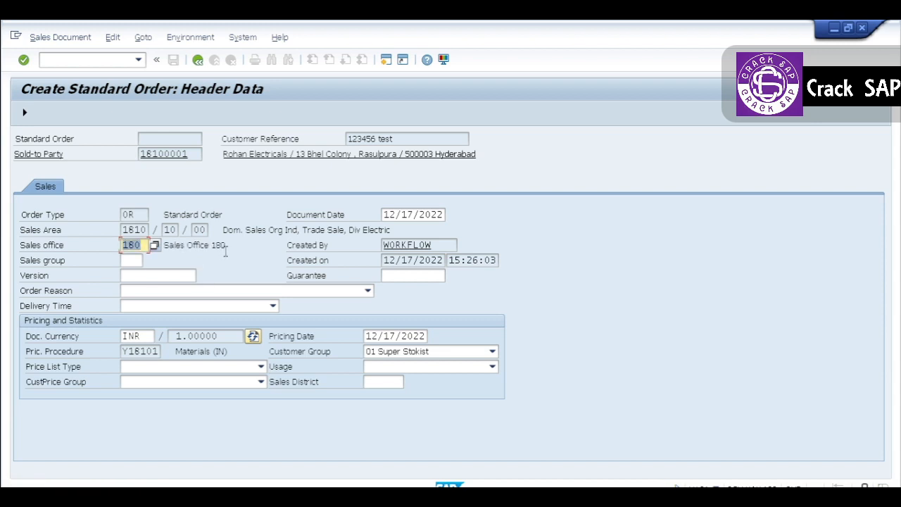
pyautogui.click(198, 60)
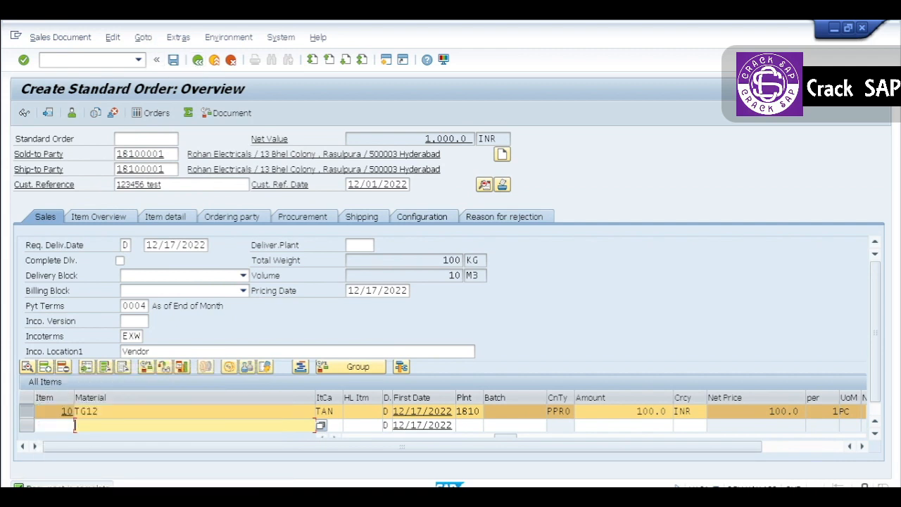
# - Recheck the order's incompletion log, then save the order and acknowledge the credit check messages
pyautogui.click(115, 38)
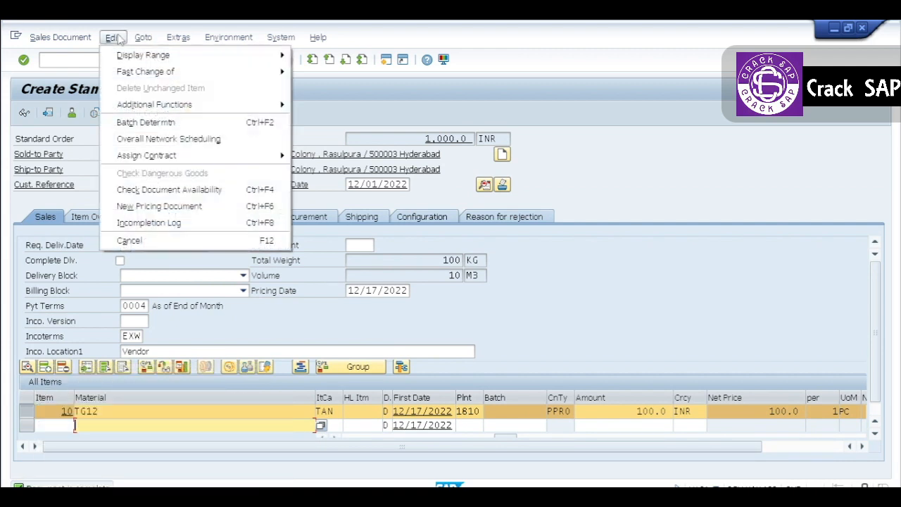
pyautogui.moveTo(144, 38)
pyautogui.moveTo(113, 37)
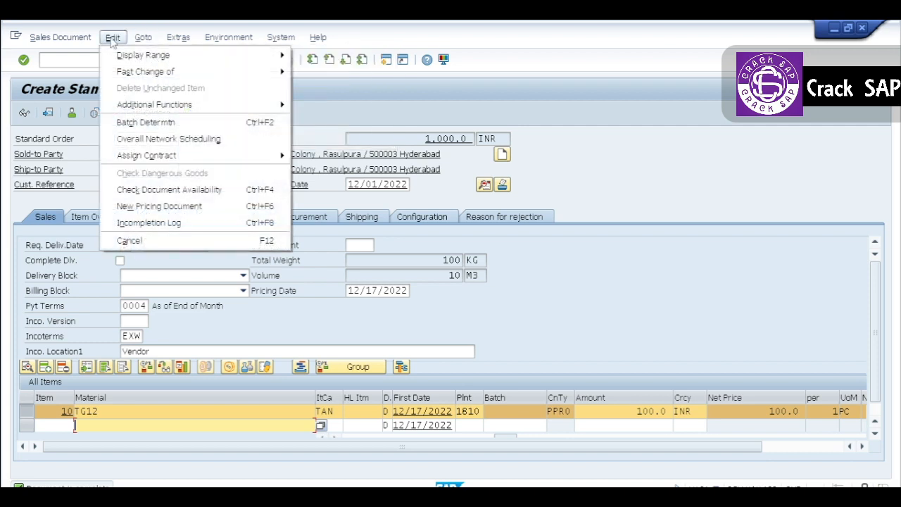
pyautogui.click(151, 223)
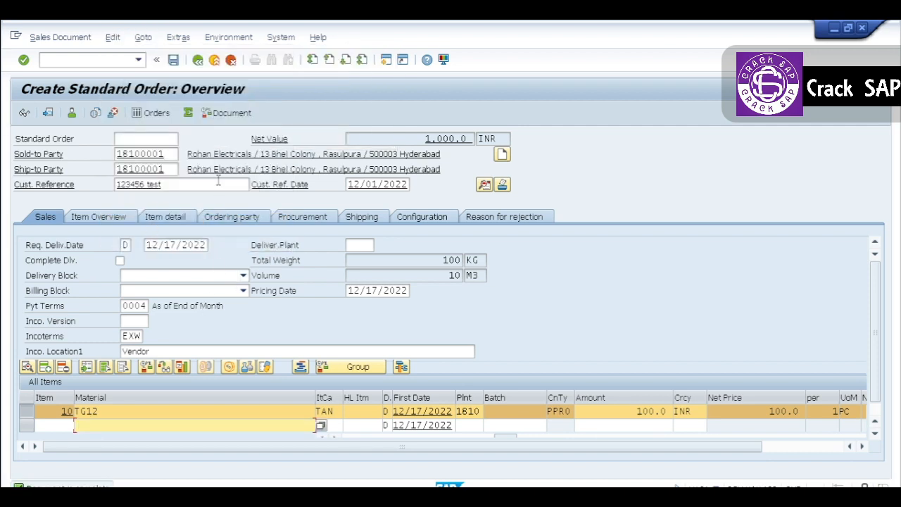
pyautogui.click(174, 61)
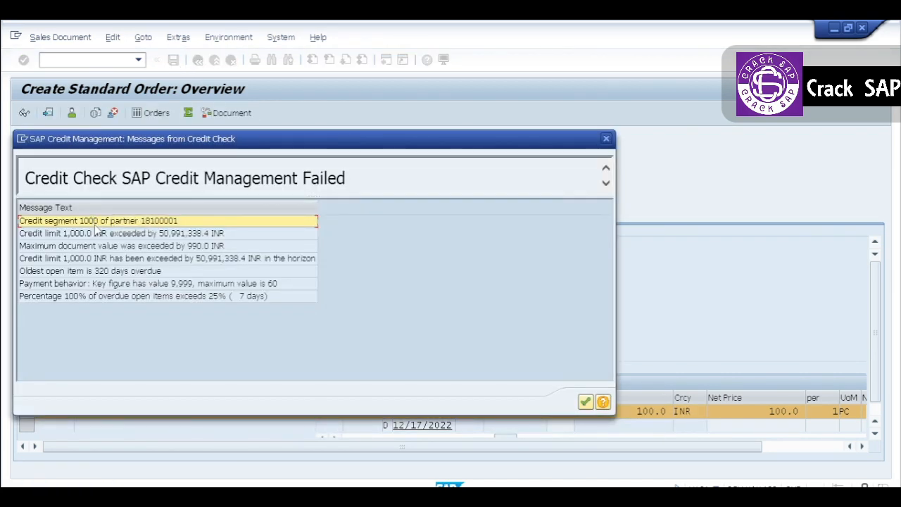
pyautogui.click(586, 401)
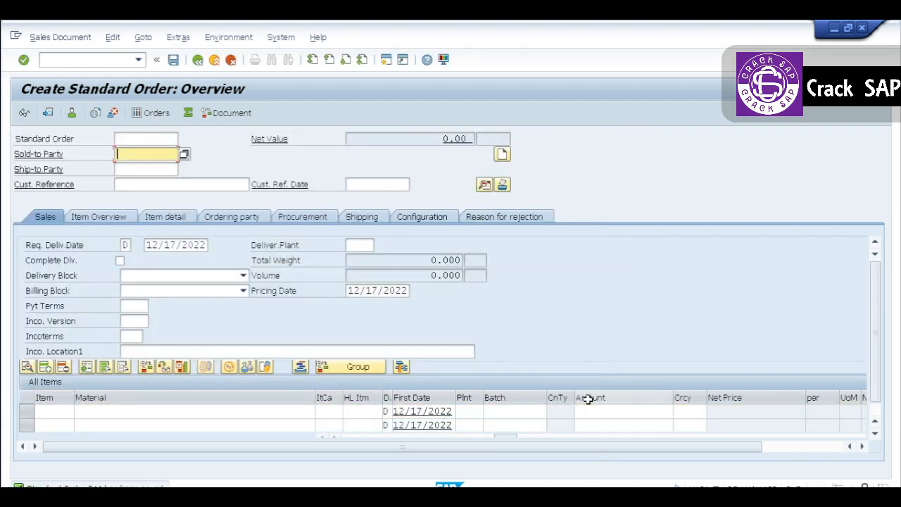
# - Display the saved standard order, then return to the SAP Easy Access menu
pyautogui.click(89, 59)
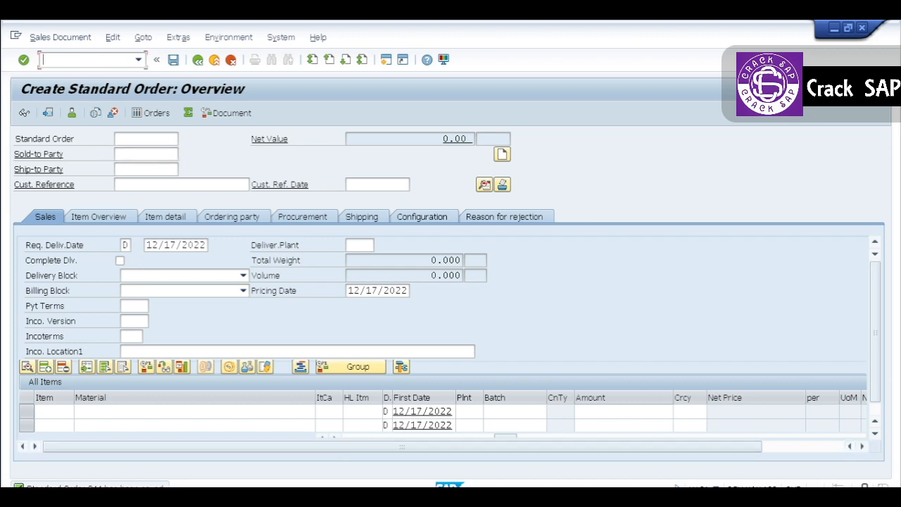
pyautogui.click(39, 38)
pyautogui.click(55, 88)
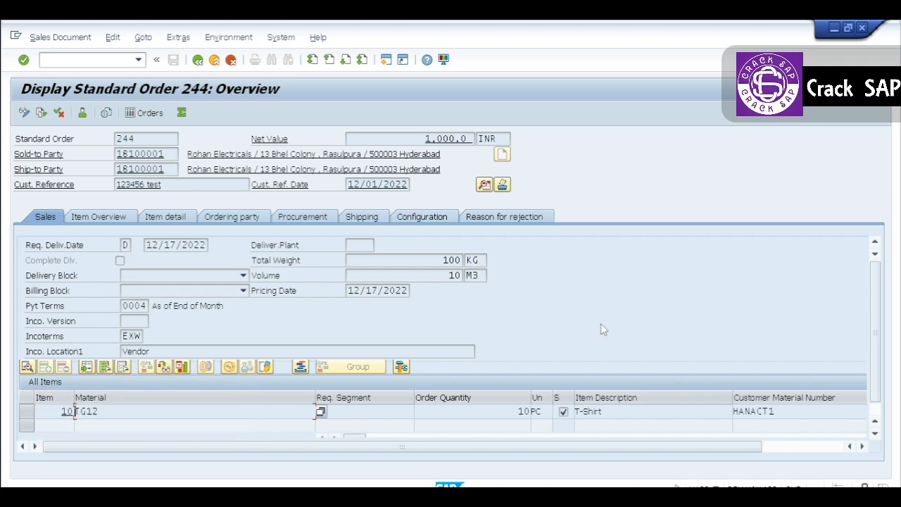
pyautogui.click(199, 61)
pyautogui.click(198, 60)
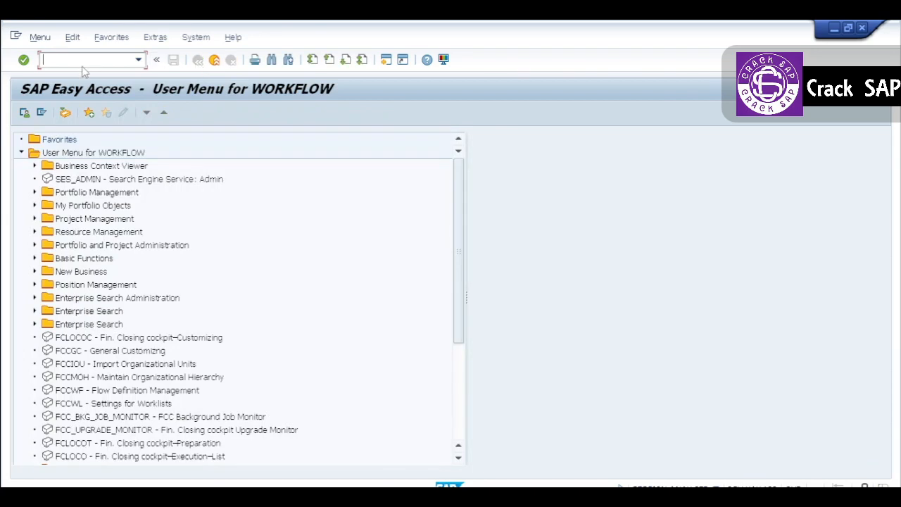
# - Open transaction VKM4 and list the saved sales order by its SD document number
pyautogui.write('vkm4')
pyautogui.press('Return')
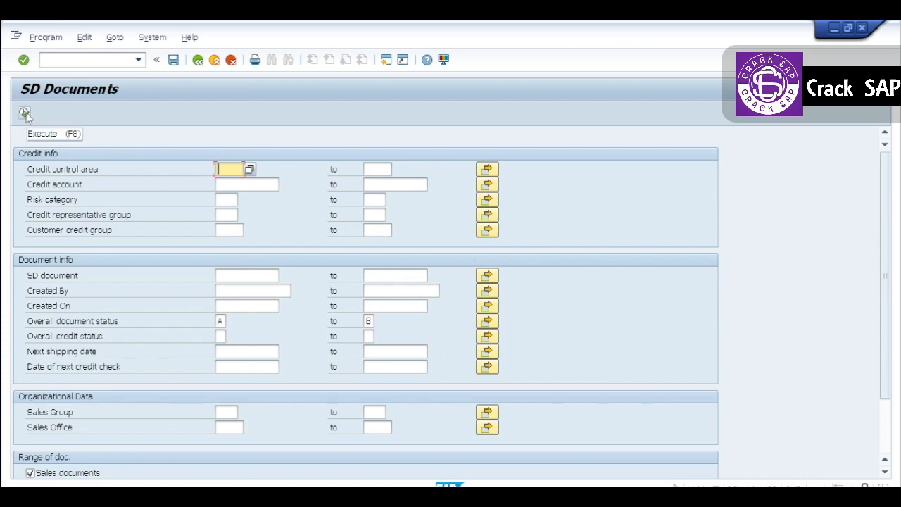
pyautogui.click(225, 275)
pyautogui.write('Z44')
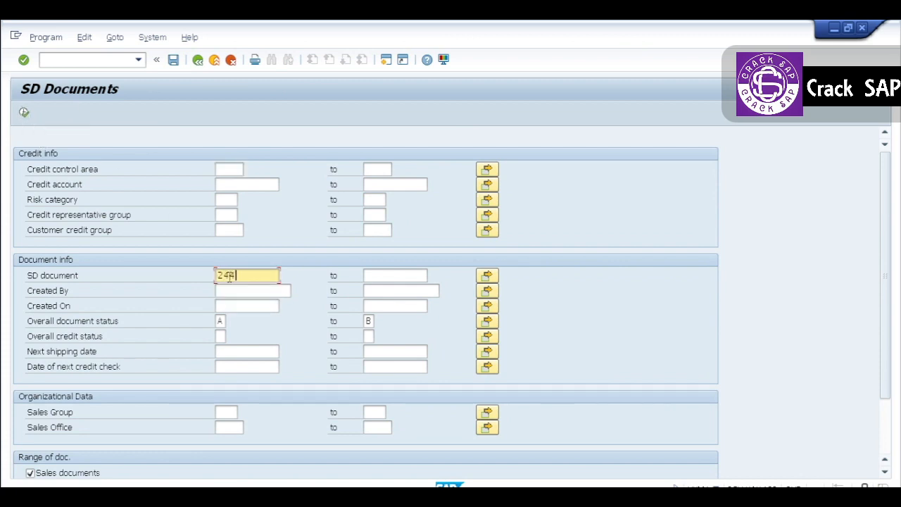
pyautogui.doubleClick(229, 276)
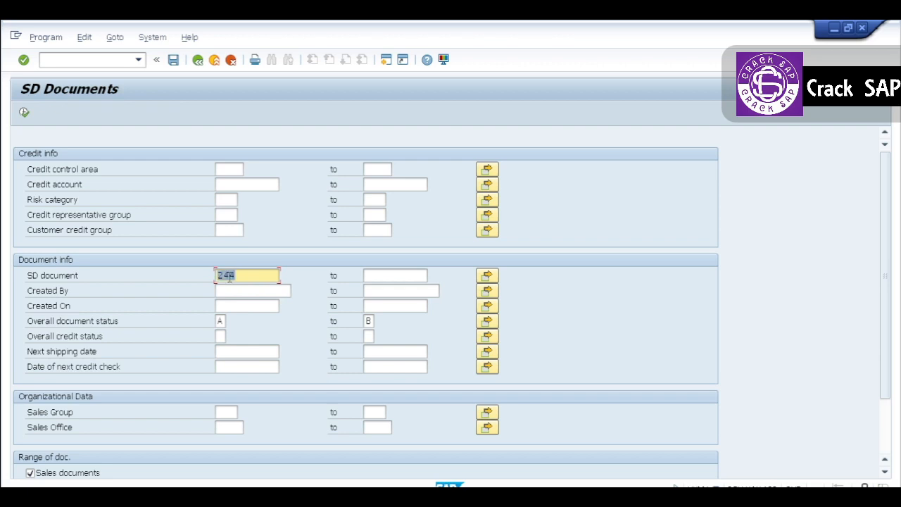
pyautogui.click(23, 113)
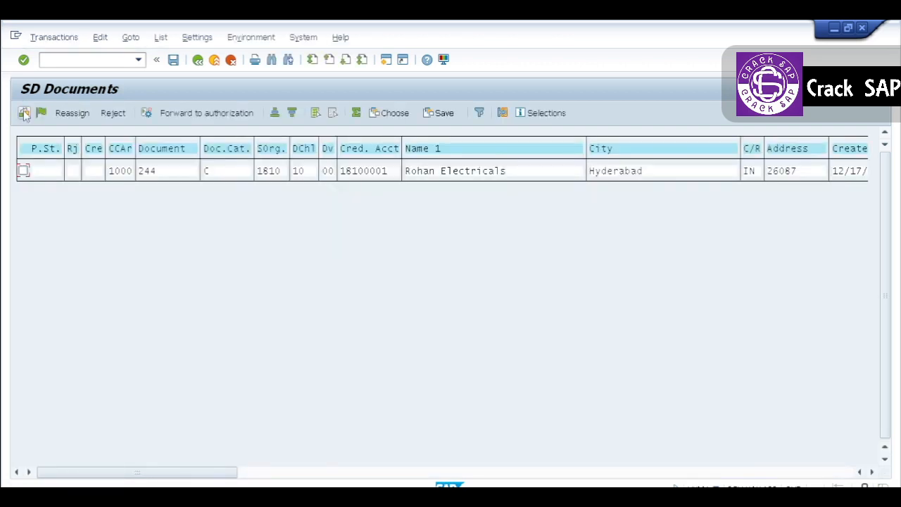
# - Select the order's row in the SD Documents list, then exit the list and return to the SAP Easy Access menu
pyautogui.click(24, 171)
pyautogui.click(214, 60)
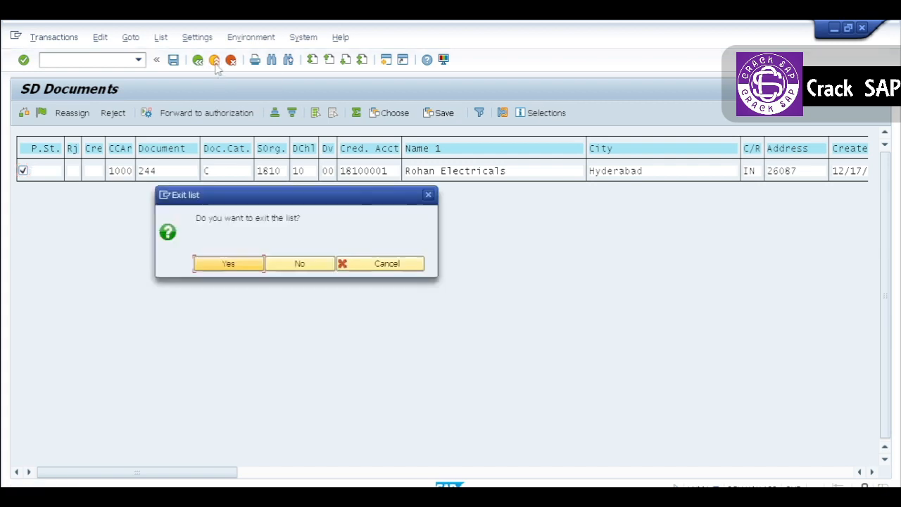
pyautogui.click(246, 269)
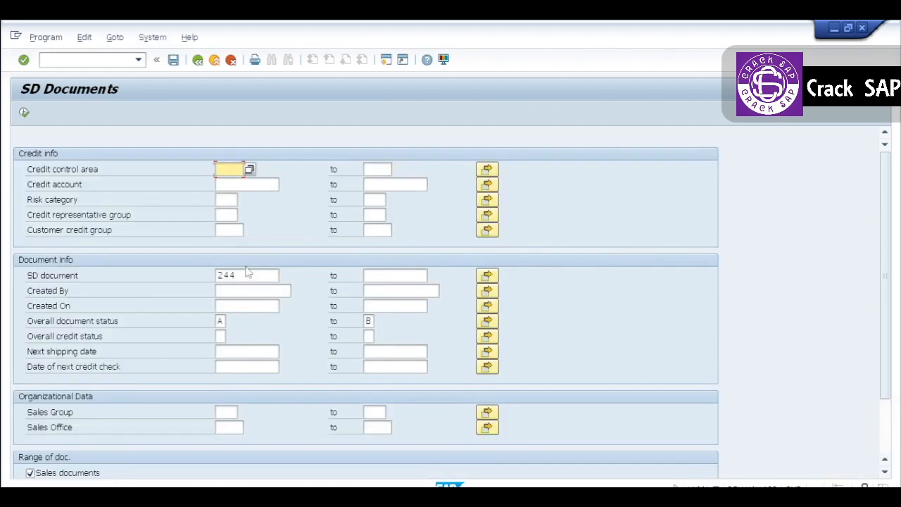
pyautogui.click(214, 60)
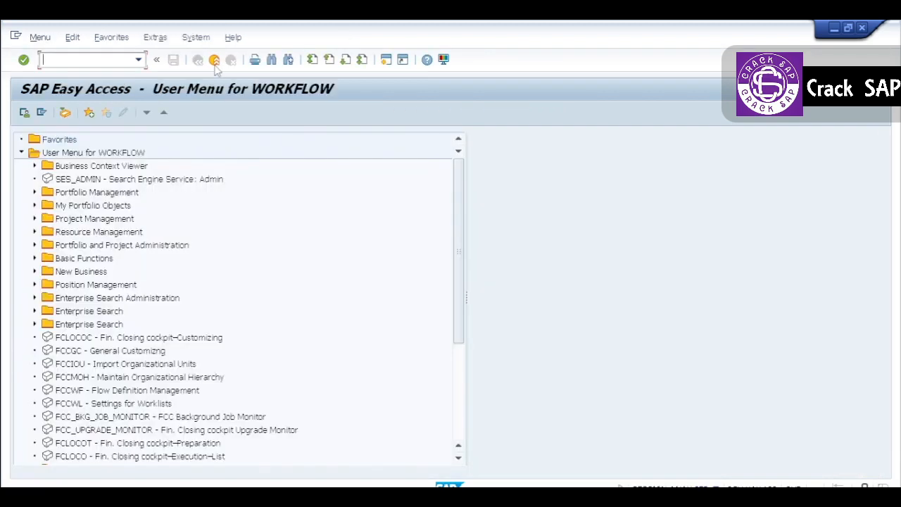
# - Open the saved standard order in change mode and try to create its outbound delivery, then leave the message log
pyautogui.write('va0')
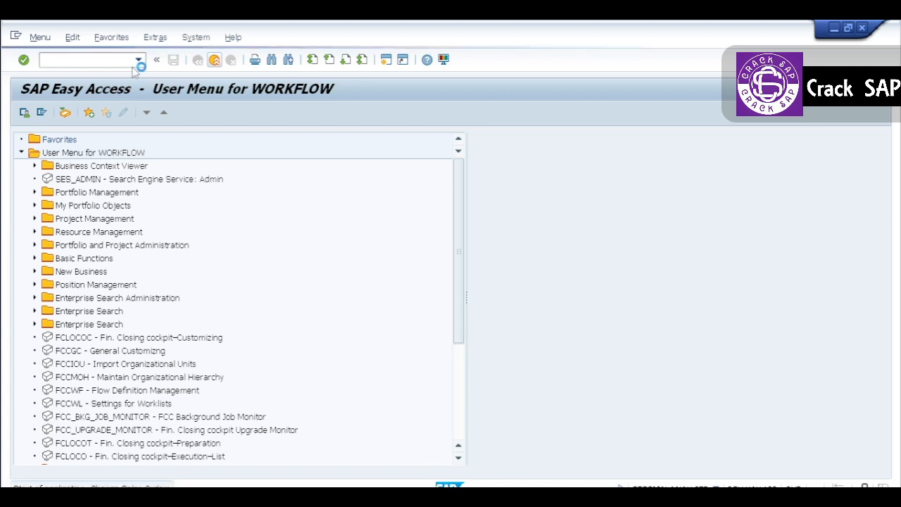
pyautogui.press('Return')
pyautogui.press('Return')
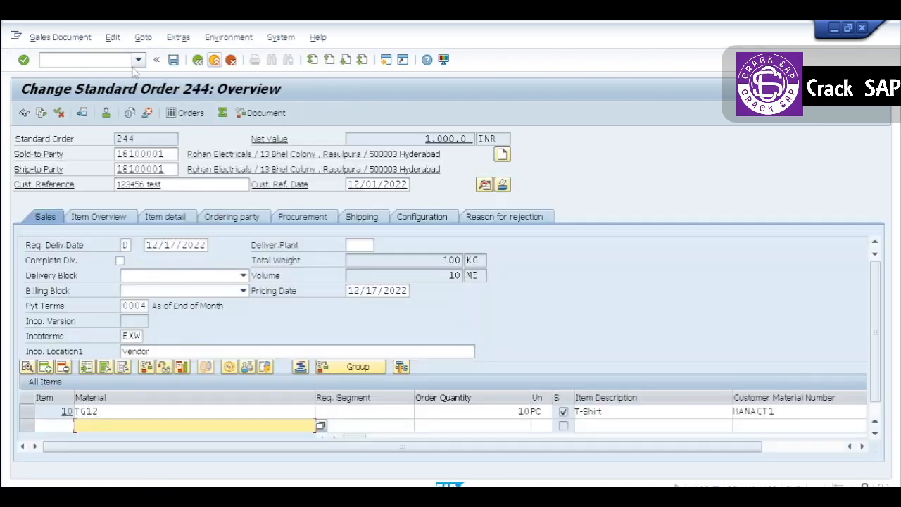
pyautogui.click(59, 37)
pyautogui.click(73, 173)
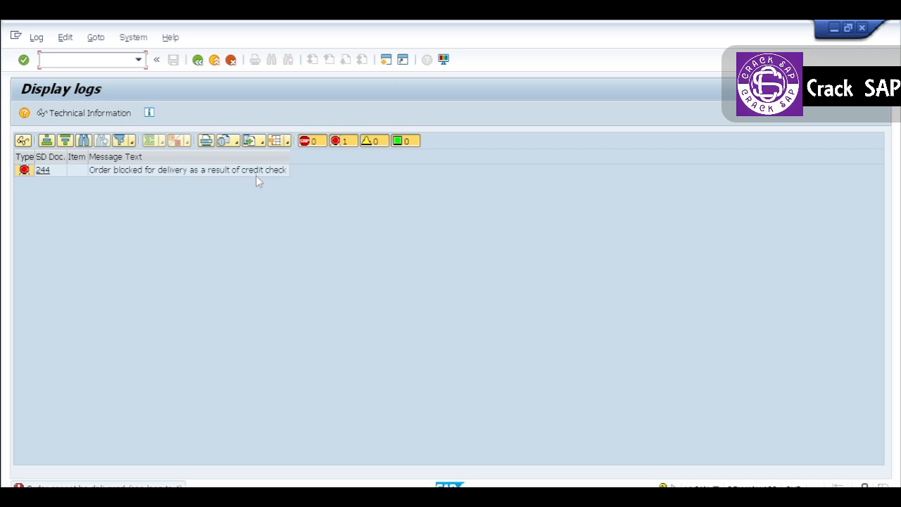
pyautogui.click(214, 62)
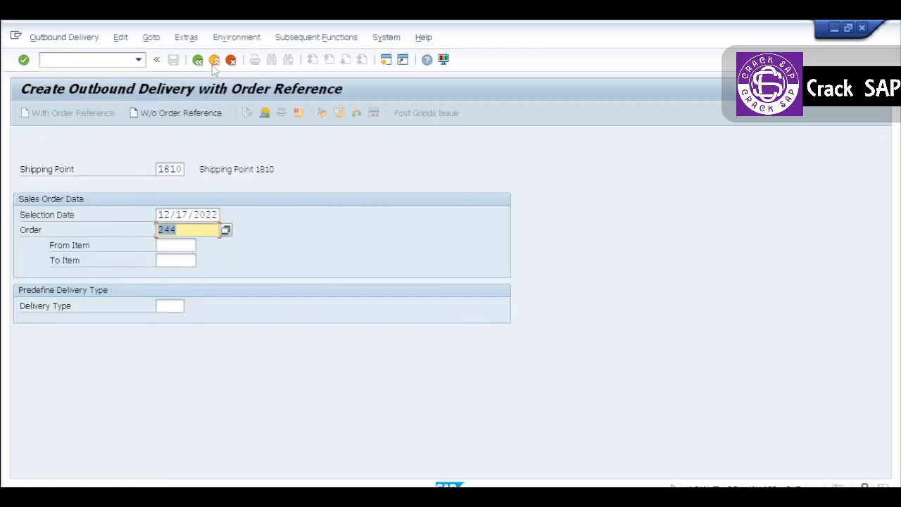